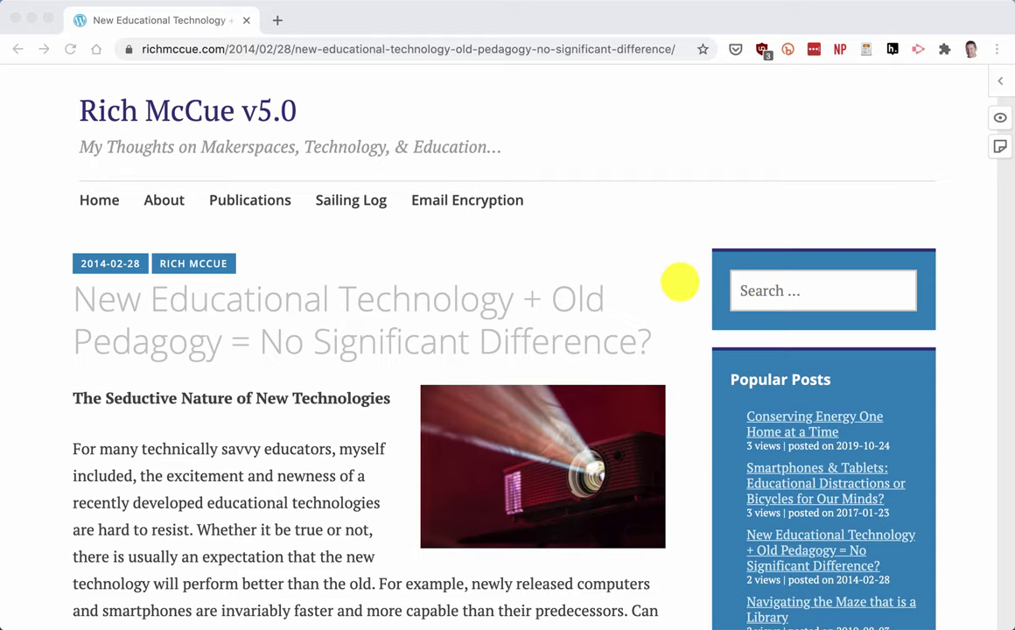
Scroll down to the paragraph beginning 'When Clark (1994) defended his argument'.
scroll(681, 346, down, 10)
scroll(684, 348, down, 6)
scroll(685, 347, down, 4)
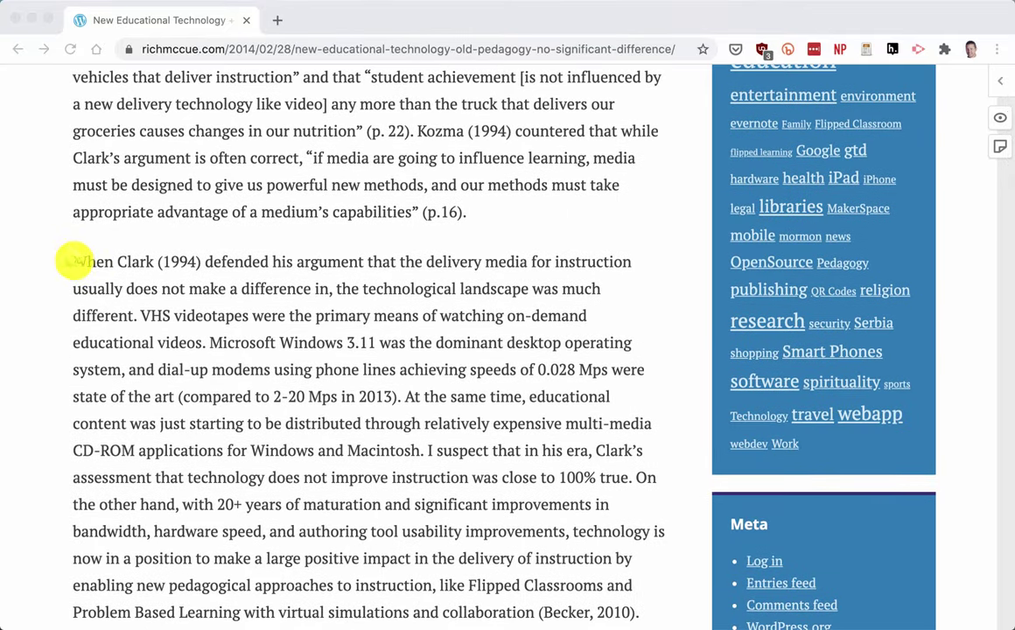
Highlight the text from 'When Clark (1994)' to 'was much different.' with Hypothesis.
drag(75, 261, 132, 315)
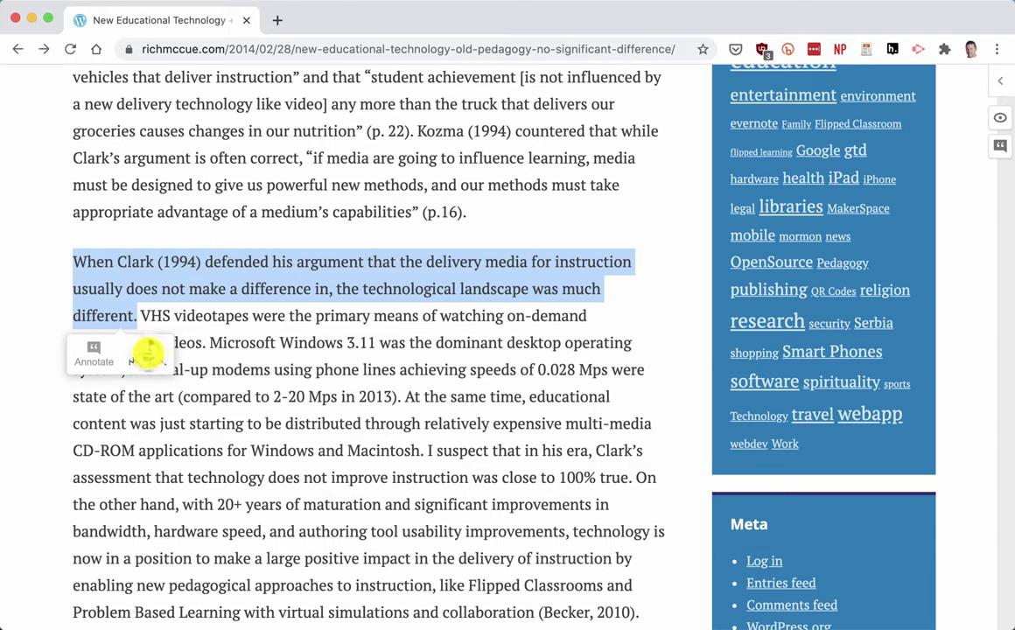
click(147, 354)
scroll(214, 396, down, 3)
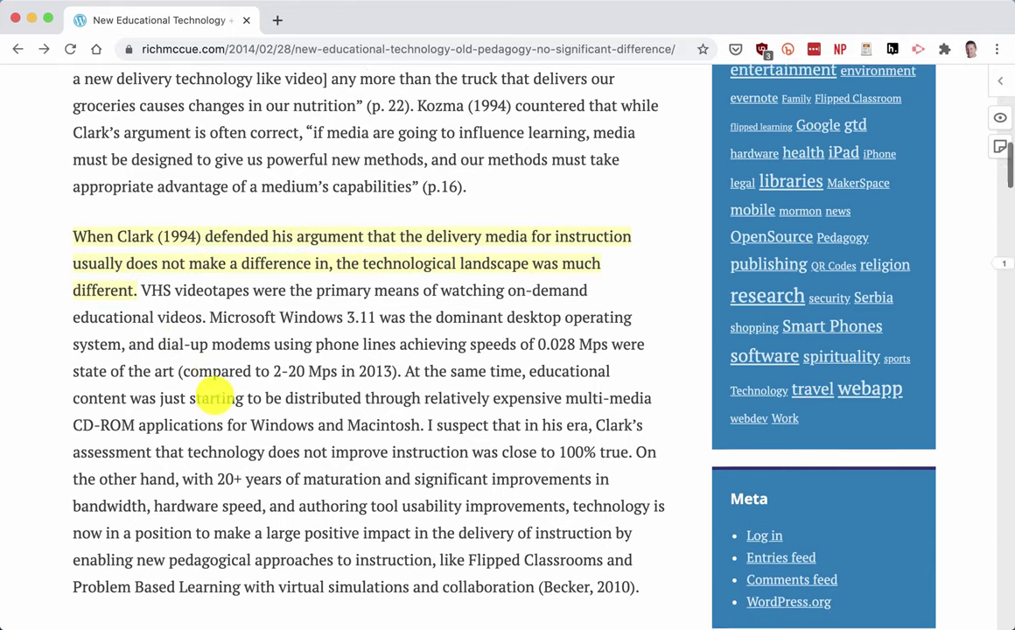
scroll(214, 393, down, 5)
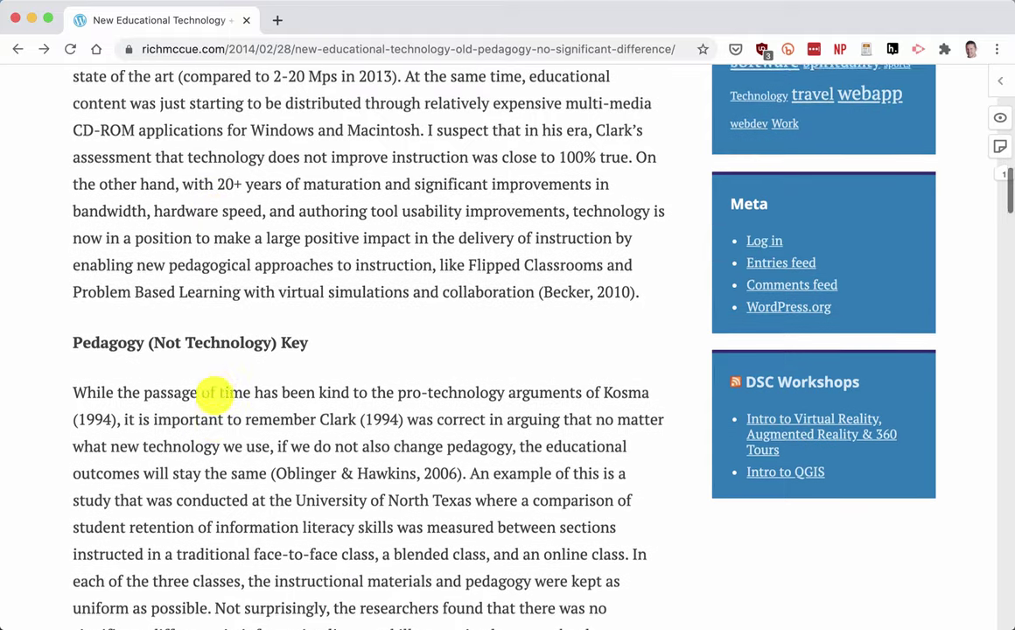
Annotate 'While the passage of time…' with 'This is very important because…' for group EDCI-336-2020-09-A02.
mouse_move(73, 345)
mouse_down()
mouse_move(215, 365)
mouse_move(465, 427)
mouse_up()
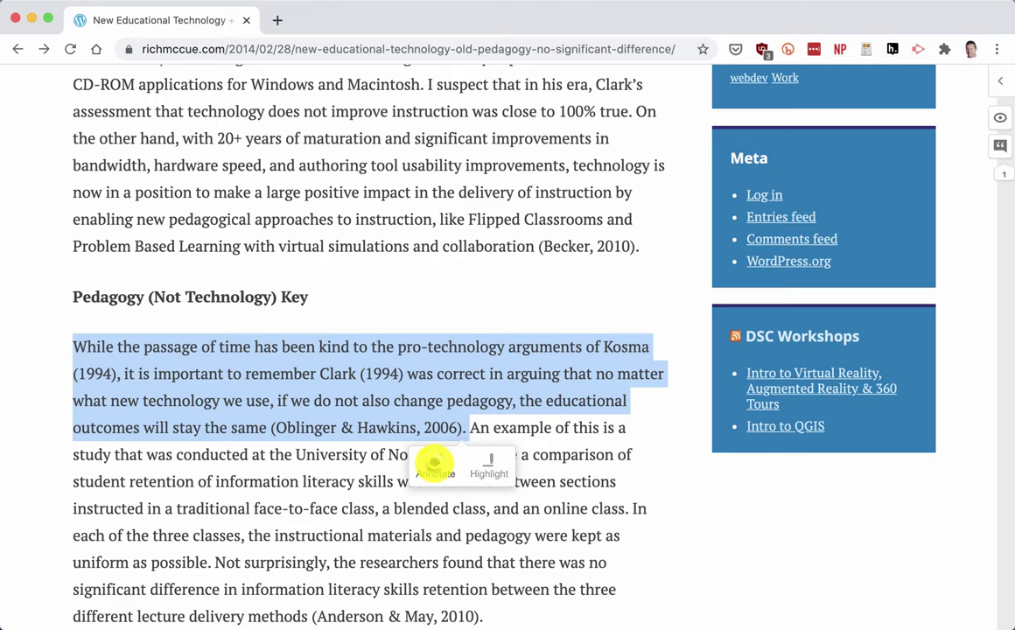
click(432, 465)
text(T)
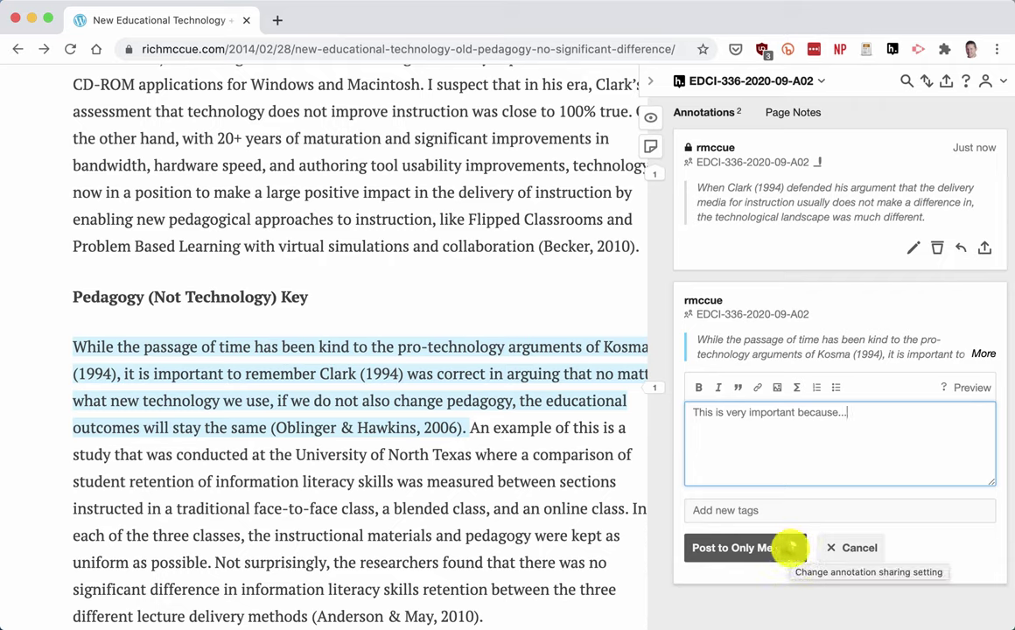
click(793, 548)
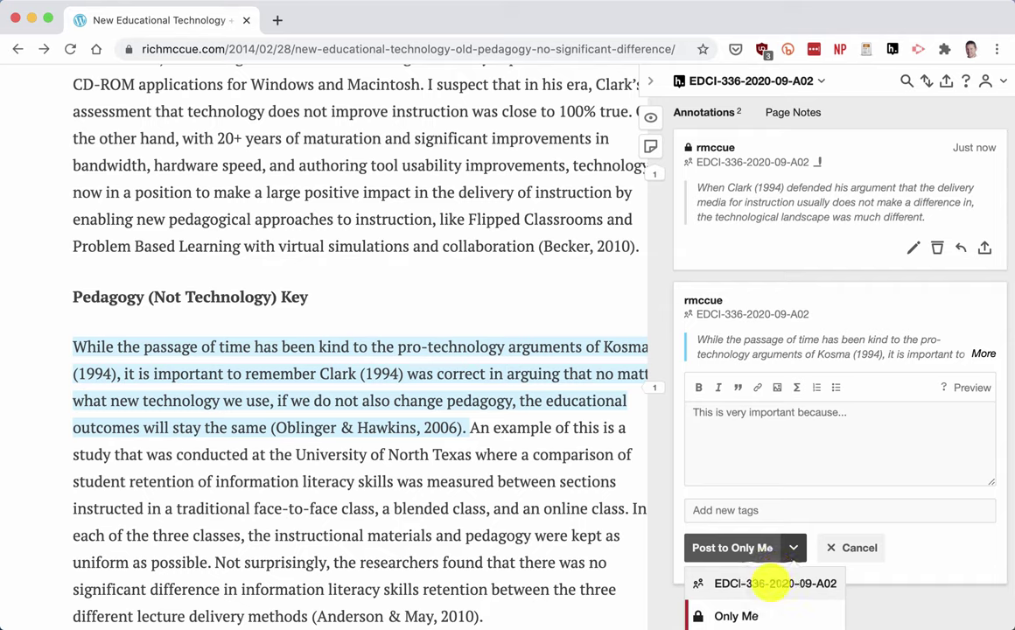
click(774, 583)
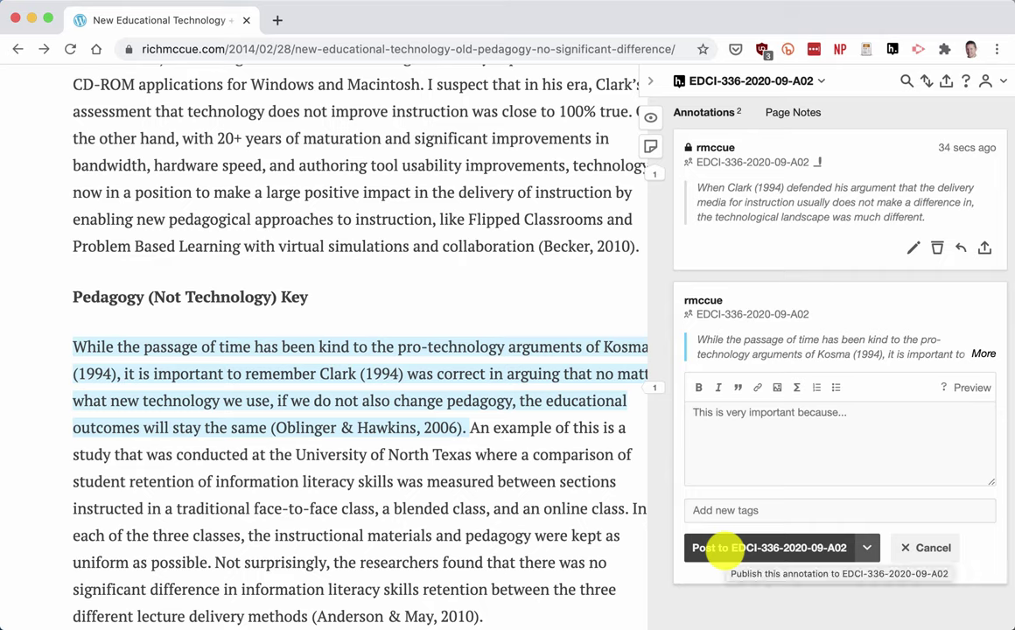
click(724, 549)
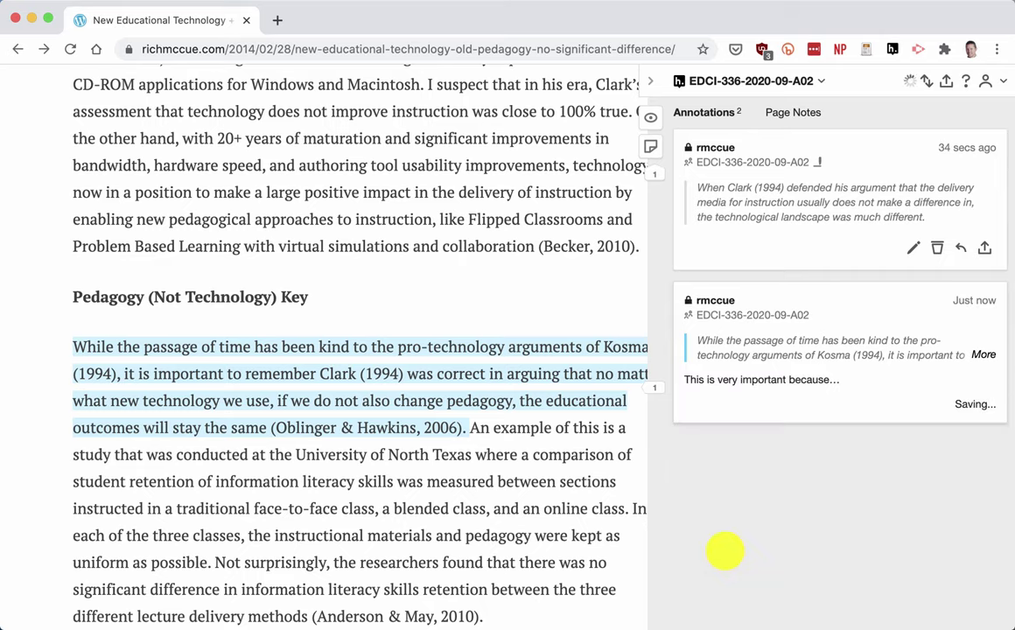
Scroll down to the Conclusions section and close the annotation sidebar.
scroll(446, 495, down, 6)
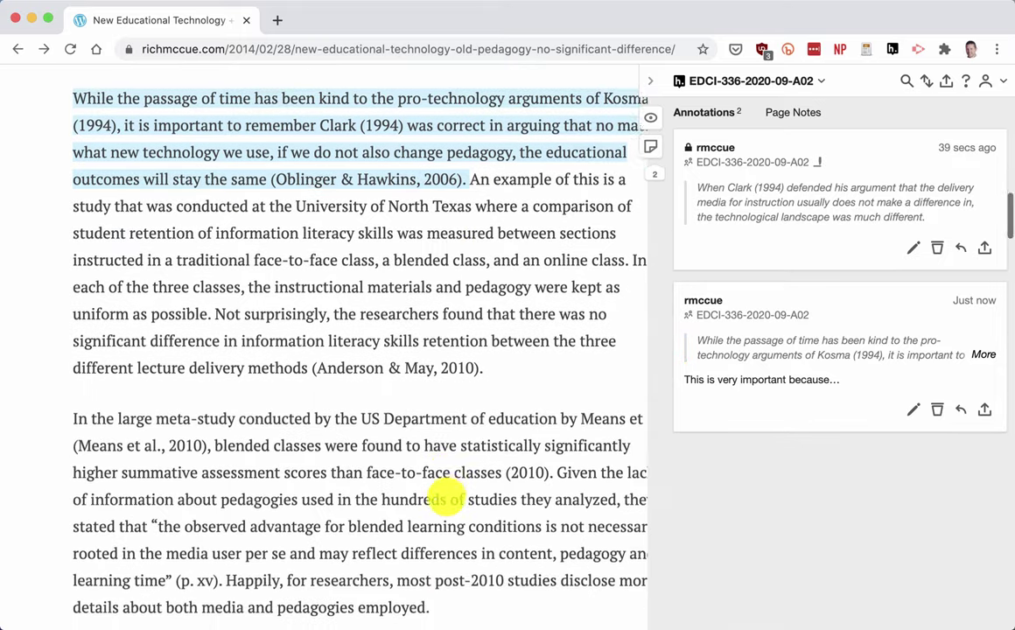
scroll(447, 495, down, 1)
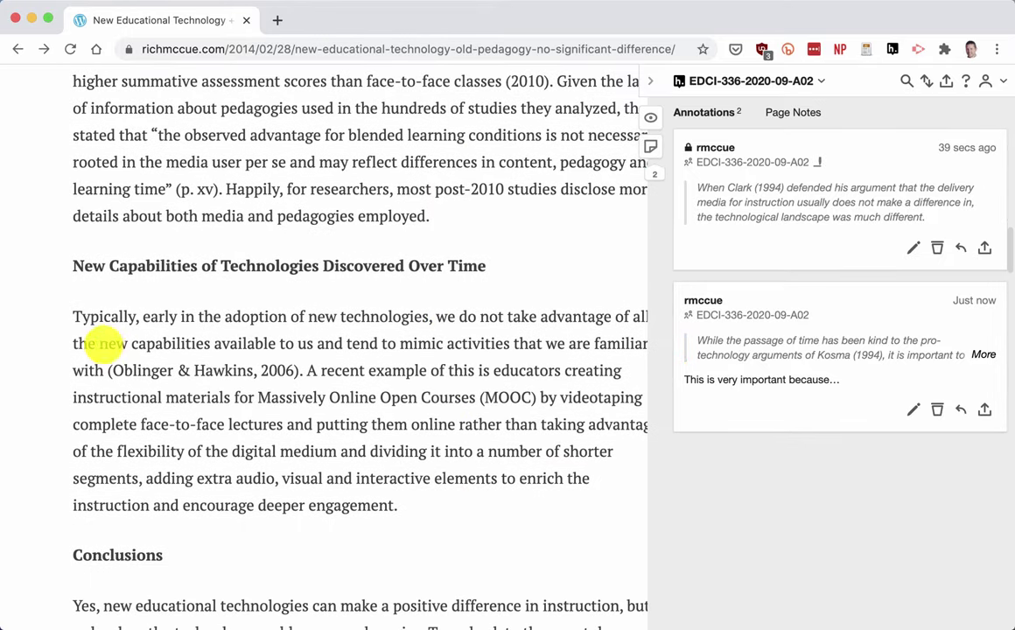
scroll(123, 487, down, 2)
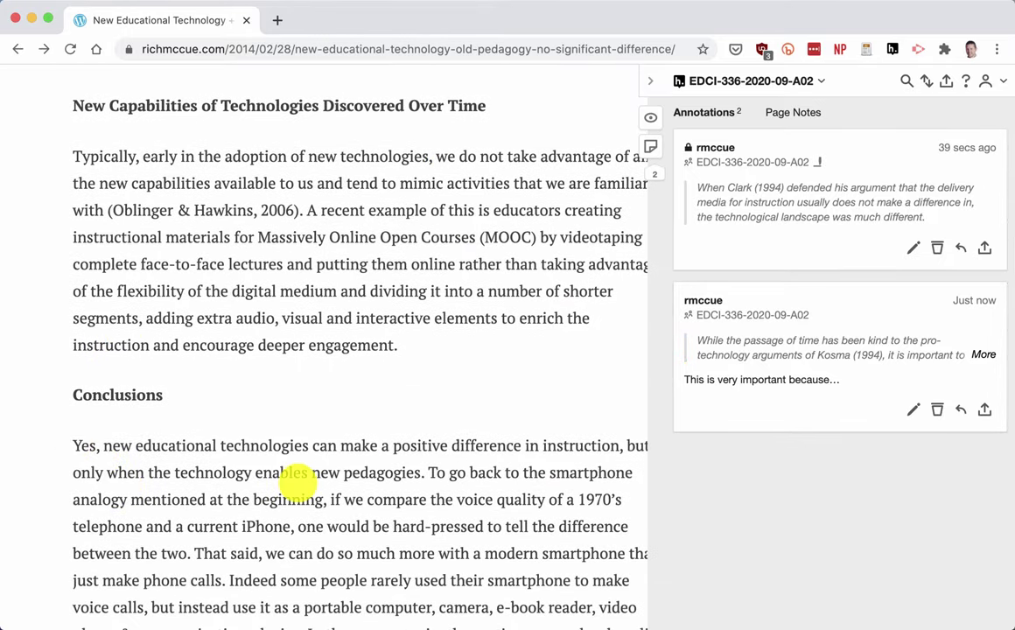
click(80, 444)
Annotate 'Yes, new educational technologies… between the two.' with 'One more annotation…' for the group.
mouse_move(74, 444)
mouse_down()
mouse_move(255, 515)
mouse_move(245, 537)
mouse_move(185, 553)
mouse_up()
click(148, 593)
text(One more annotation...)
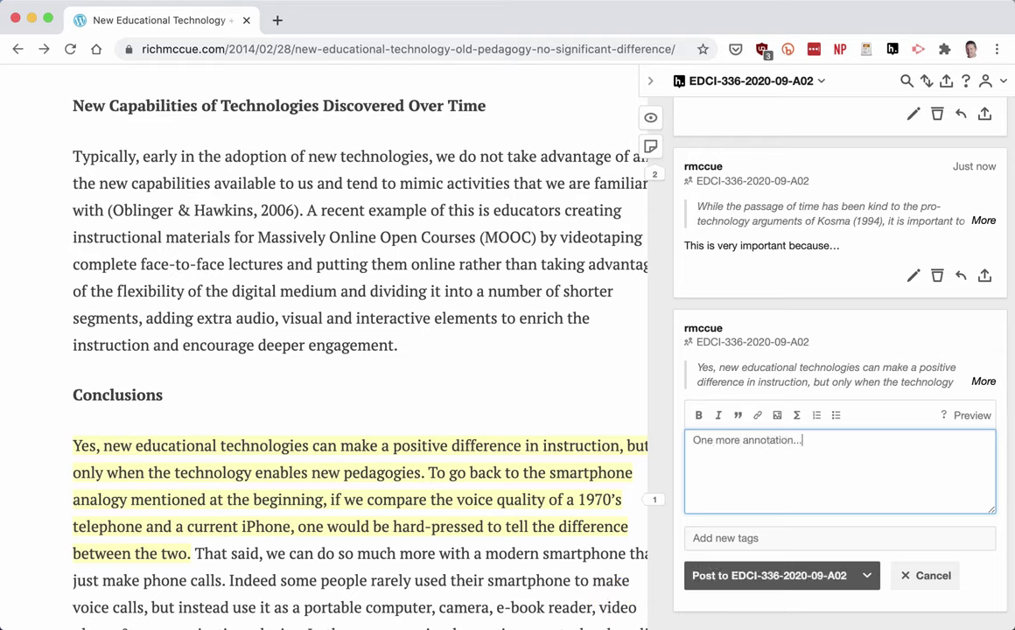
click(739, 575)
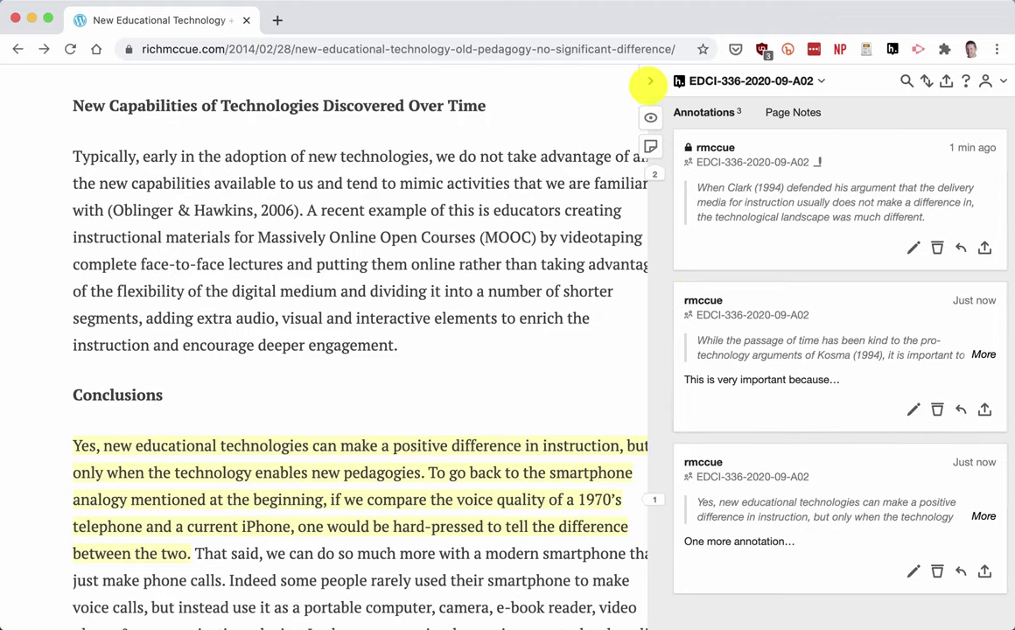
Collapse the sidebar, then view the Pedagogy and Conclusions passages' annotations.
click(650, 81)
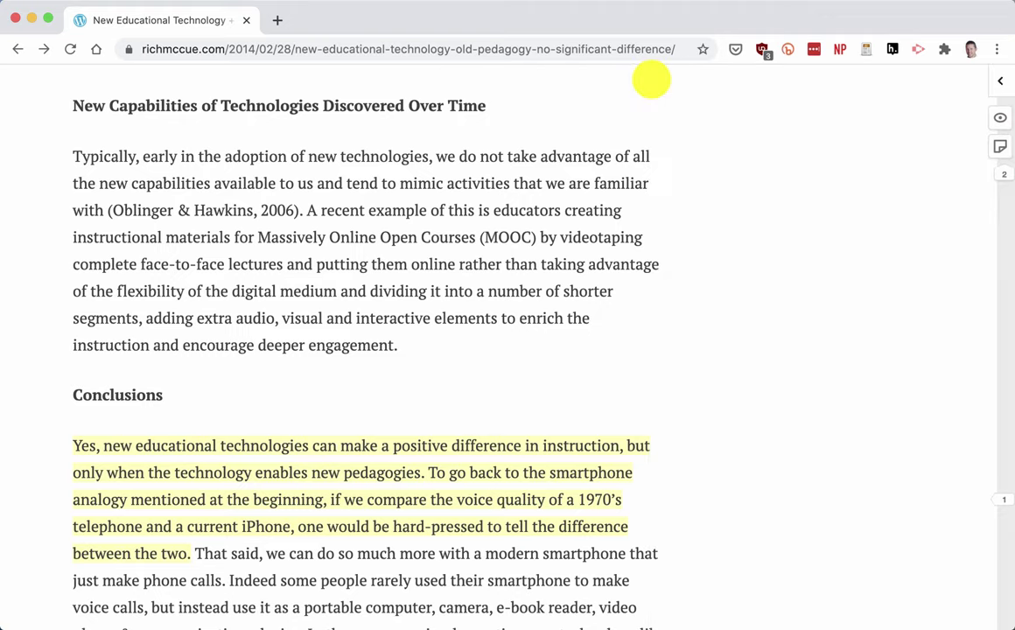
scroll(664, 208, up, 10)
scroll(664, 208, up, 3)
scroll(503, 351, down, 2)
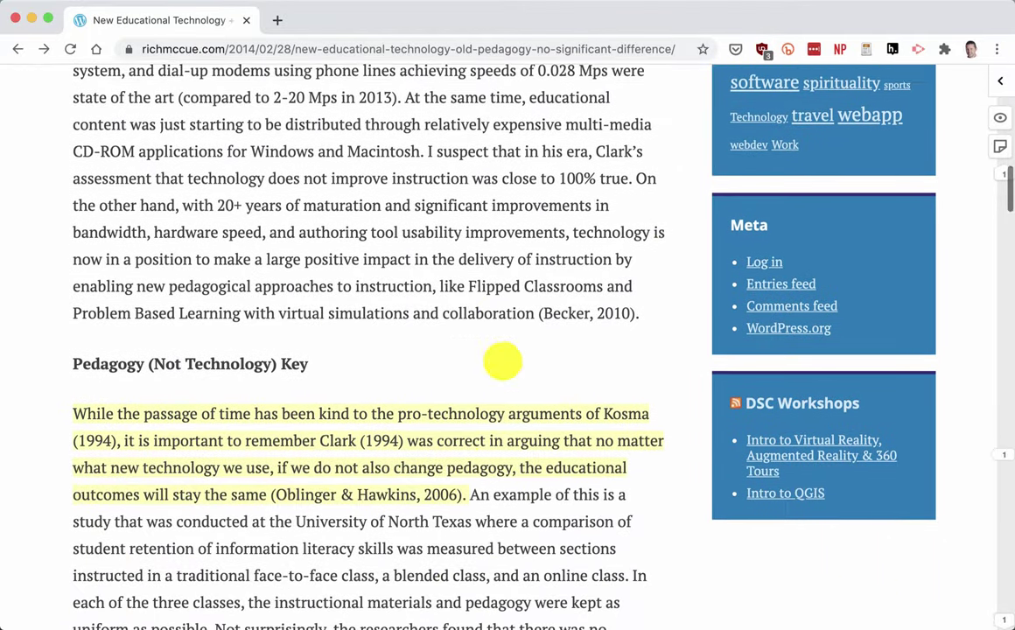
click(453, 424)
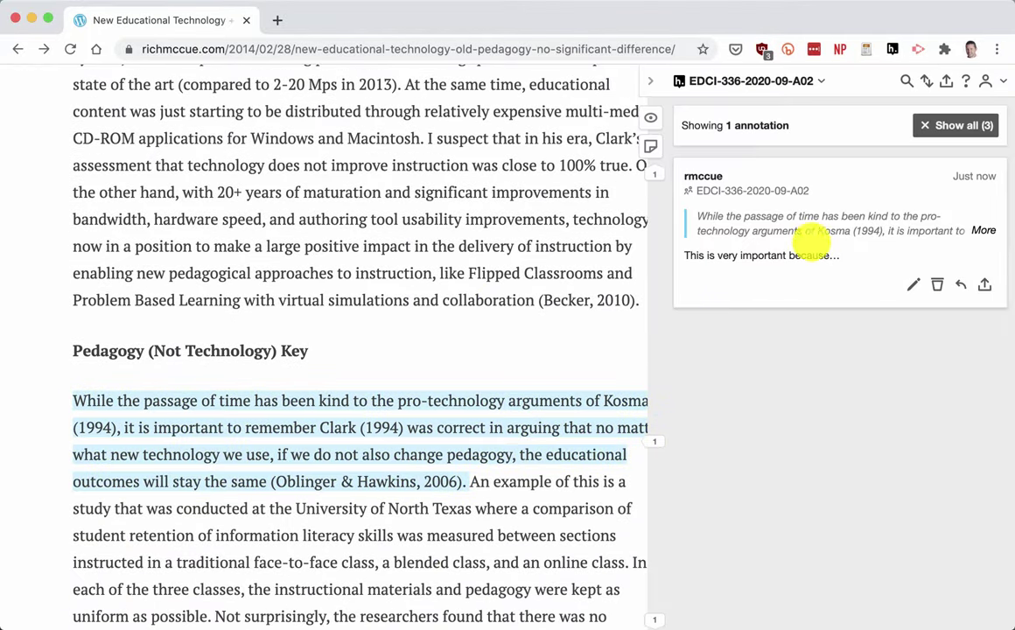
scroll(560, 337, down, 8)
scroll(554, 320, down, 5)
click(498, 442)
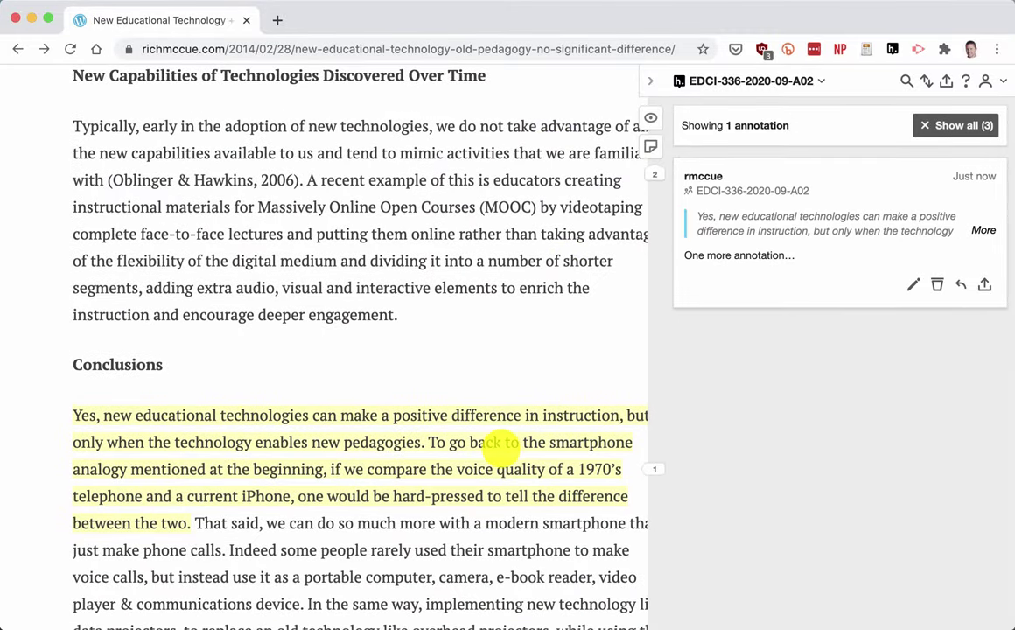
Filter the sidebar to only the 'When Clark (1994) defended…' highlight.
scroll(504, 407, up, 10)
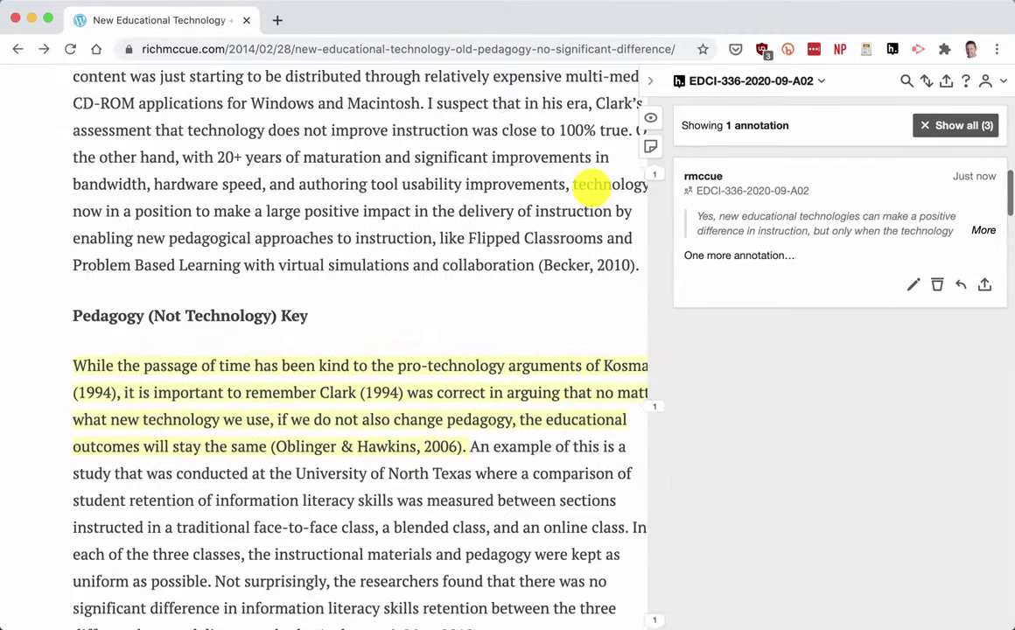
scroll(557, 263, up, 7)
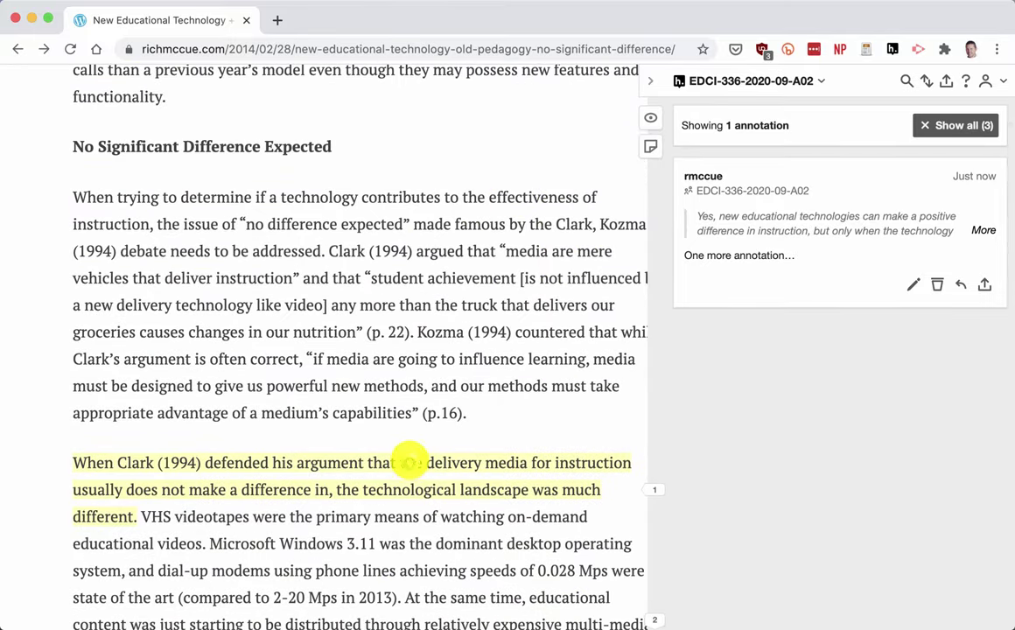
click(409, 461)
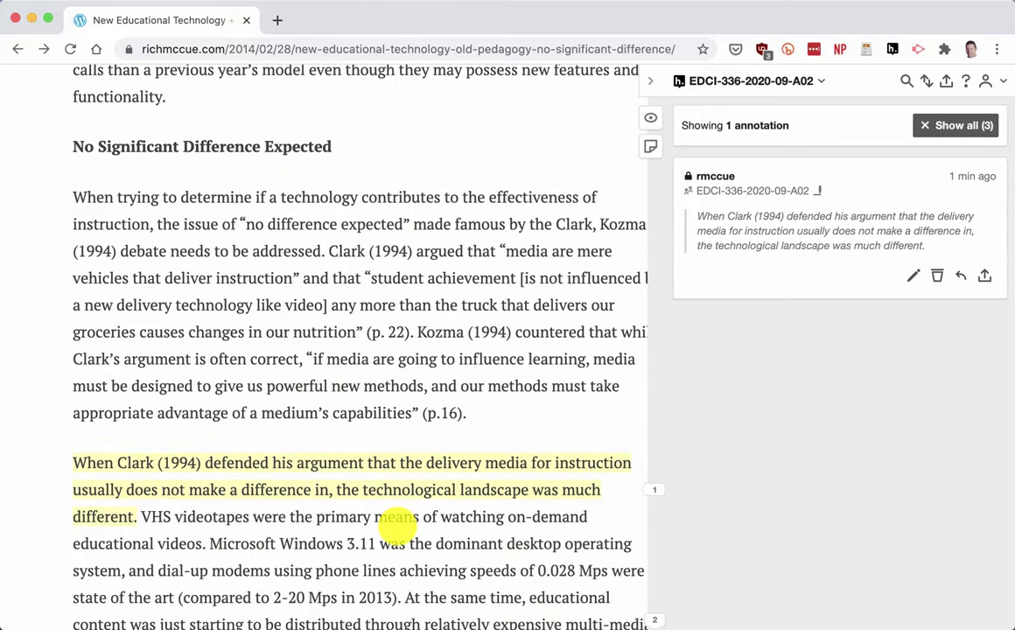
scroll(396, 521, down, 1)
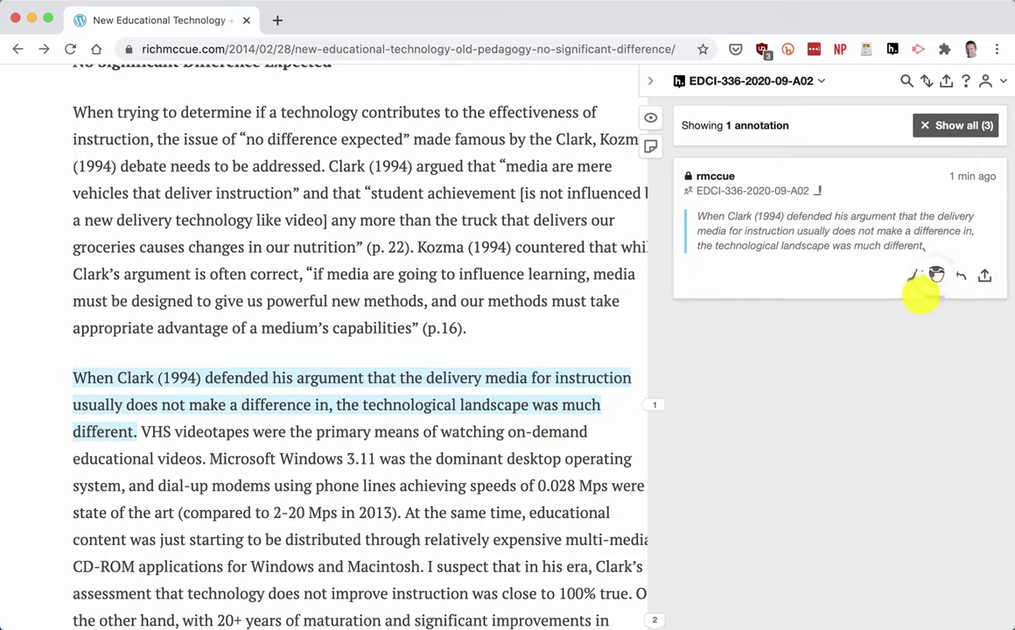
Delete the 'When Clark (1994) defended…' highlight and confirm the deletion.
click(936, 274)
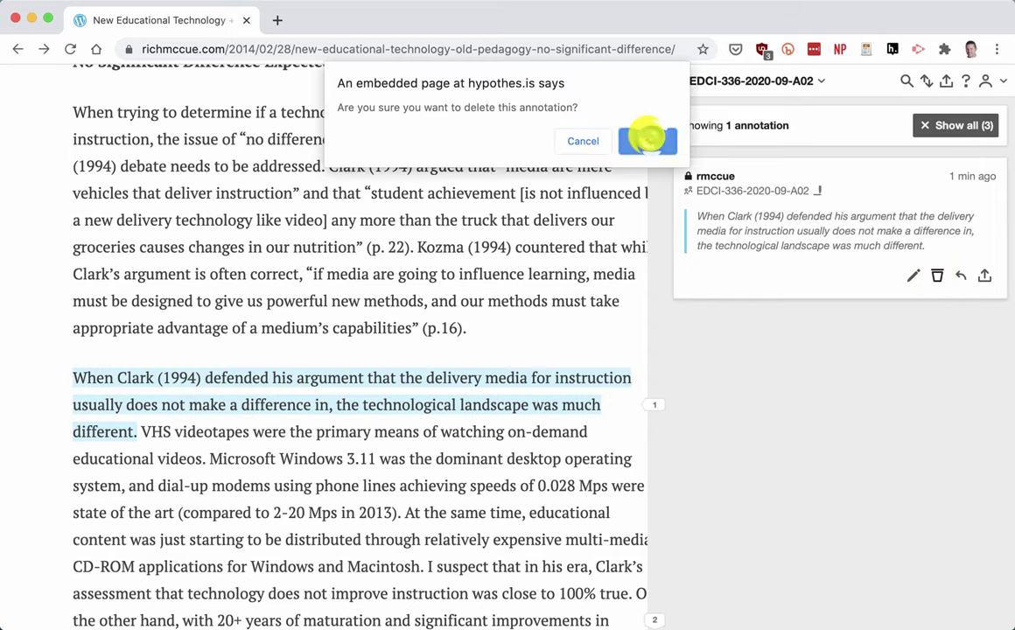
click(649, 137)
scroll(541, 377, down, 2)
scroll(541, 377, down, 2)
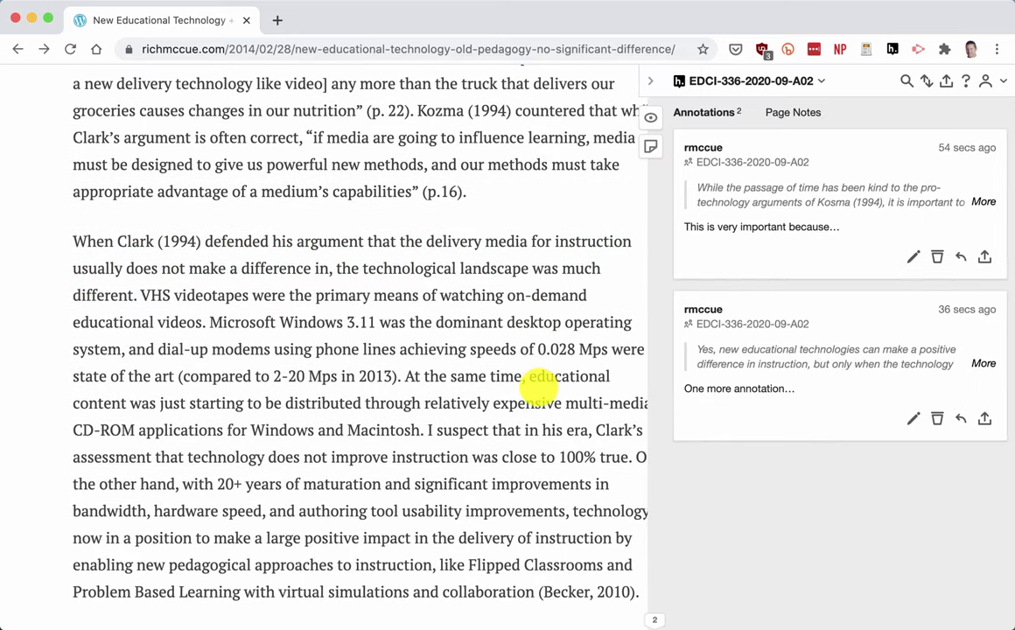
scroll(541, 377, down, 3)
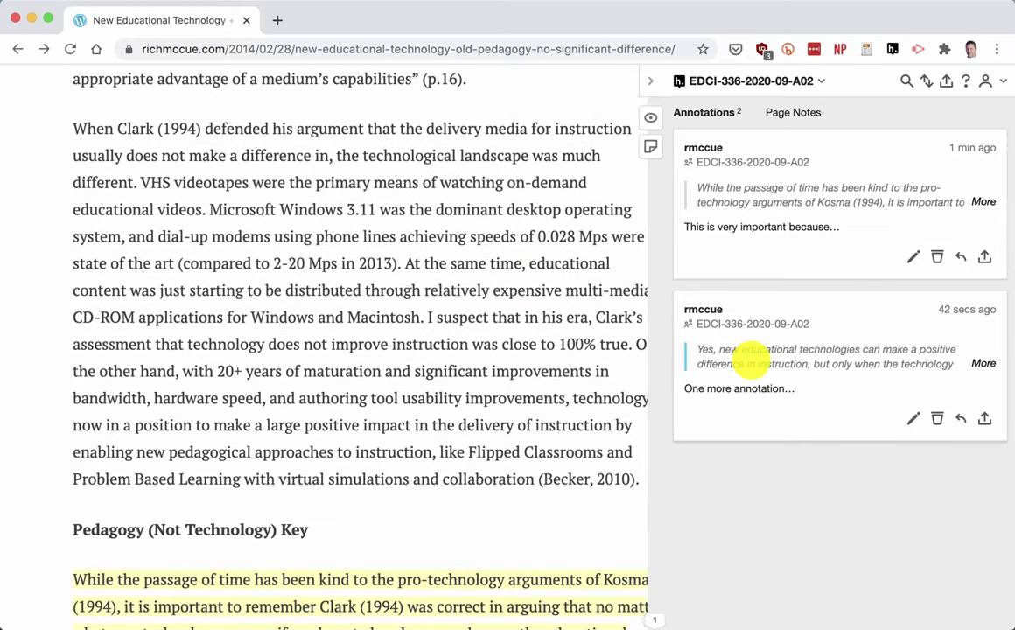
Post the reply 'I am relying here…' to the 'This is very important because…' annotation.
click(775, 200)
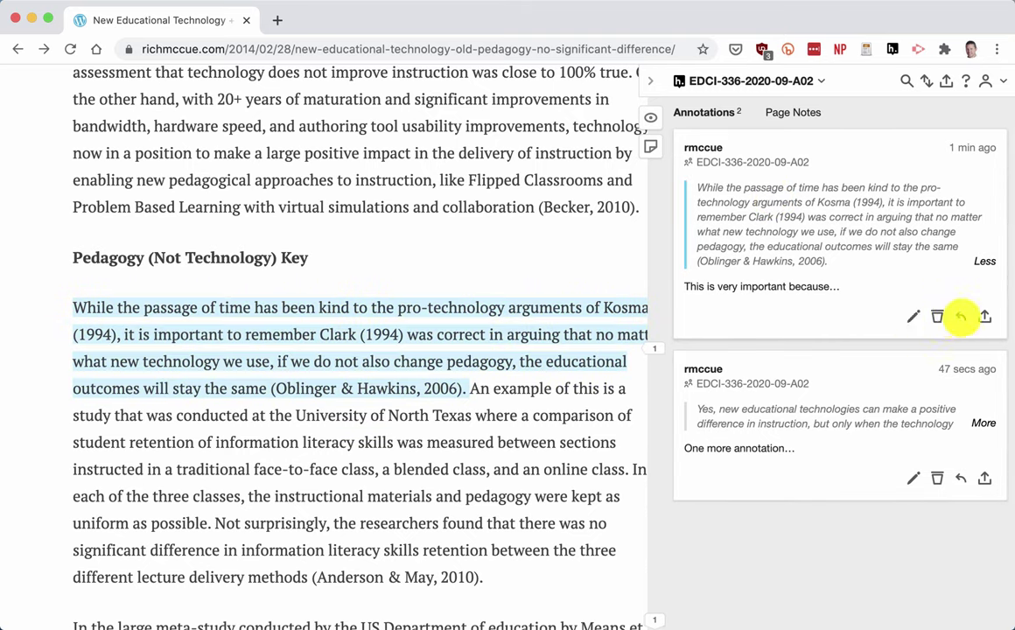
click(960, 316)
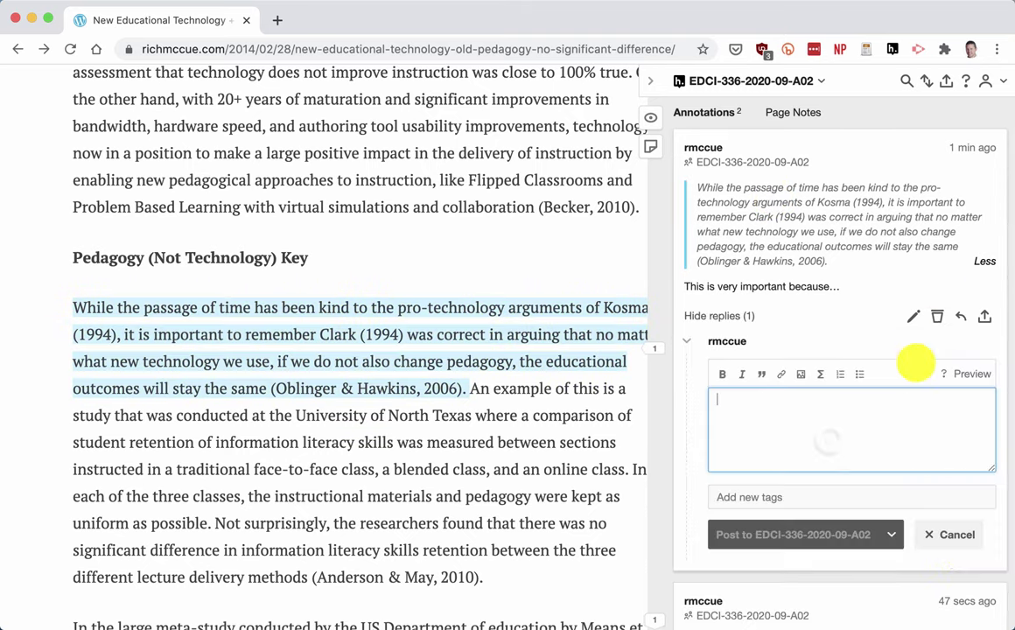
text(I am relying here...)
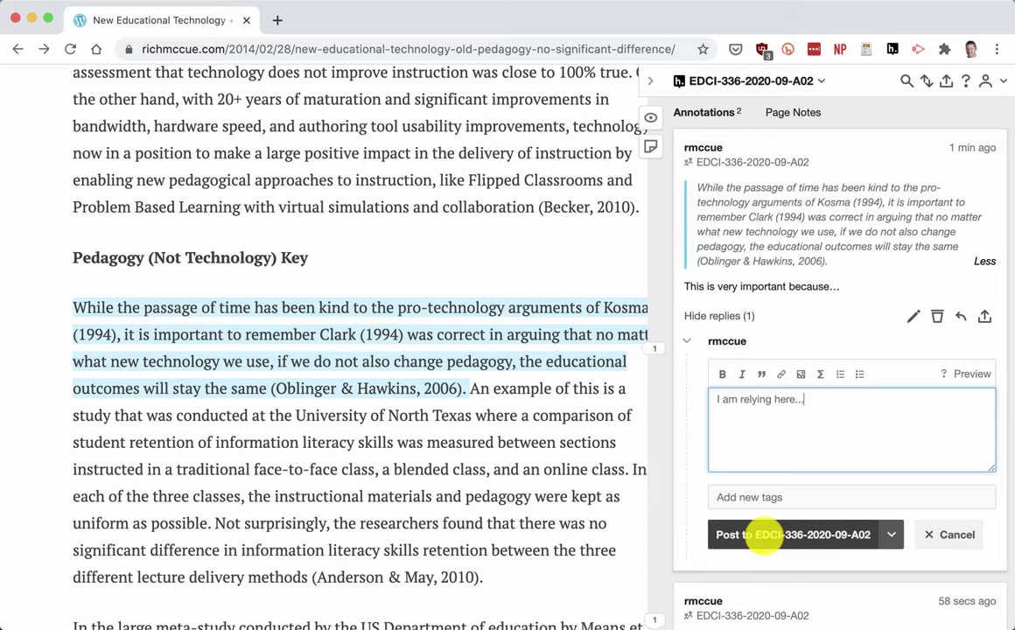
click(761, 533)
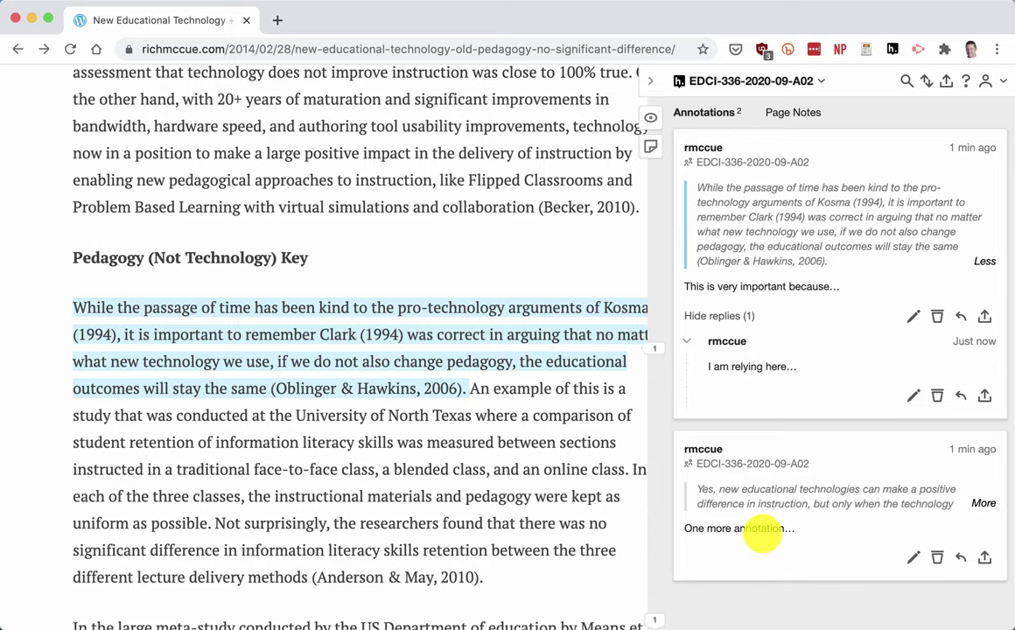
View the Conclusions and Pedagogy annotations, then collapse the annotation sidebar.
scroll(553, 479, down, 15)
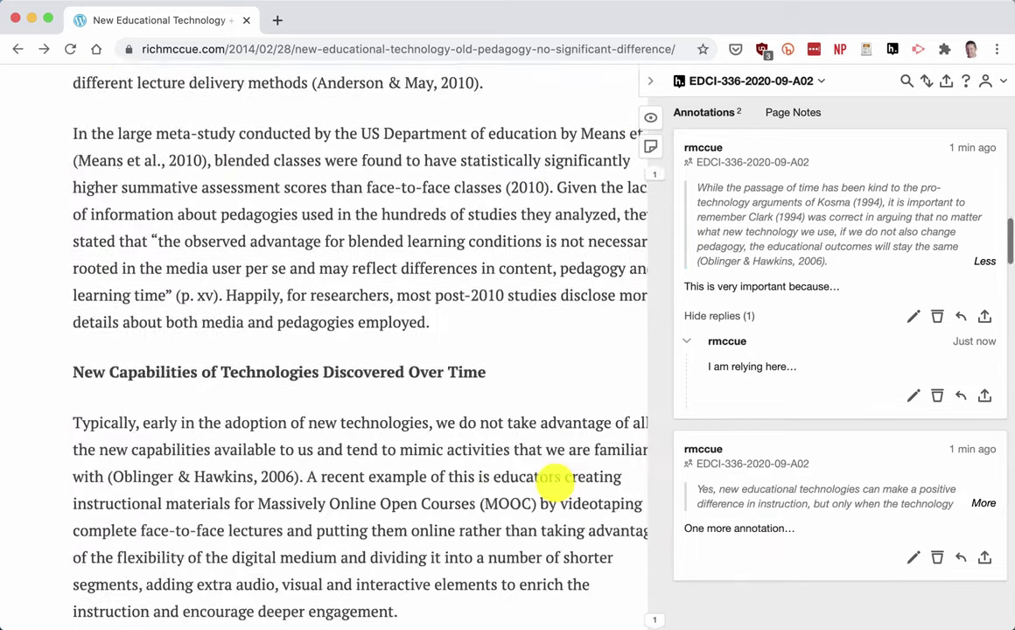
click(508, 495)
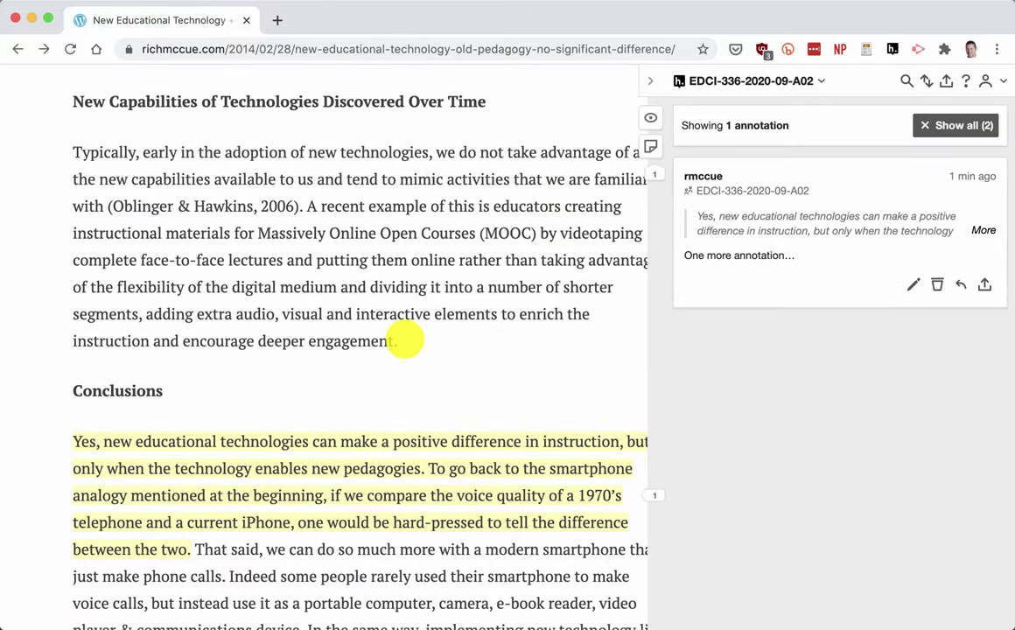
scroll(420, 346, up, 10)
scroll(405, 337, up, 3)
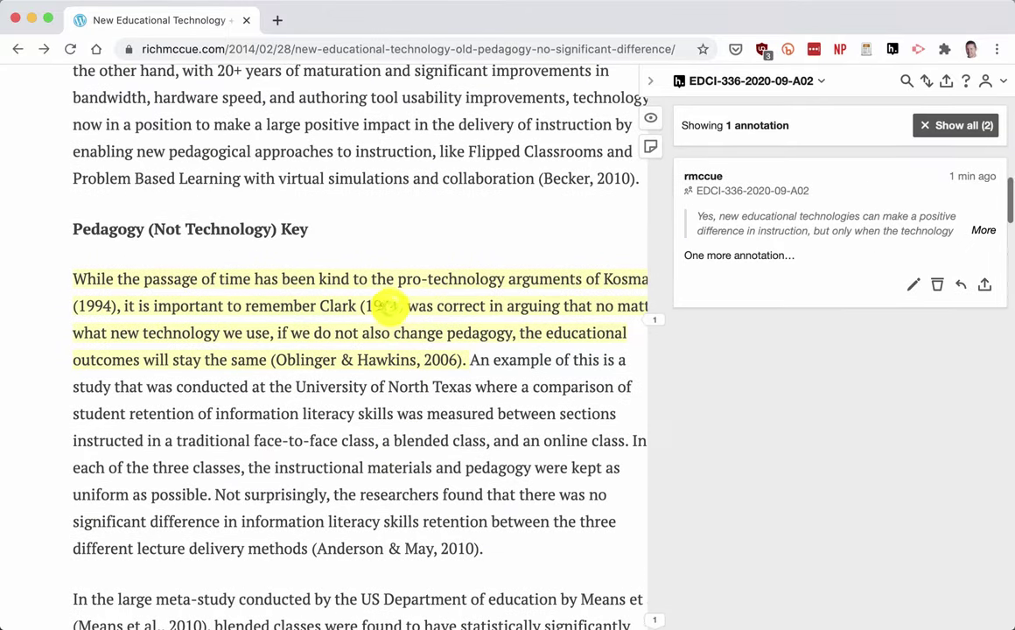
click(390, 301)
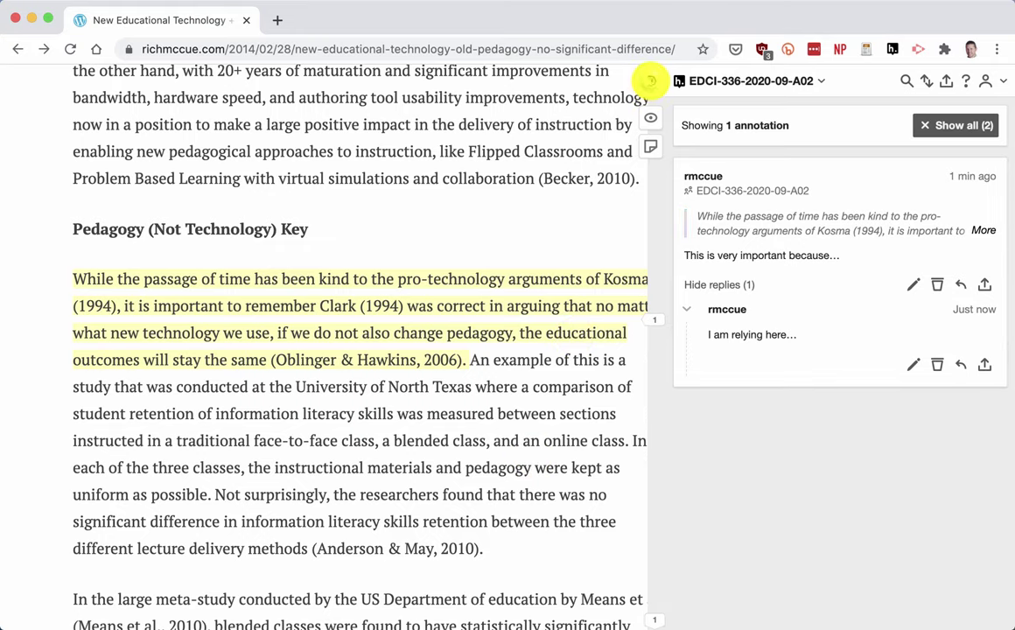
click(649, 81)
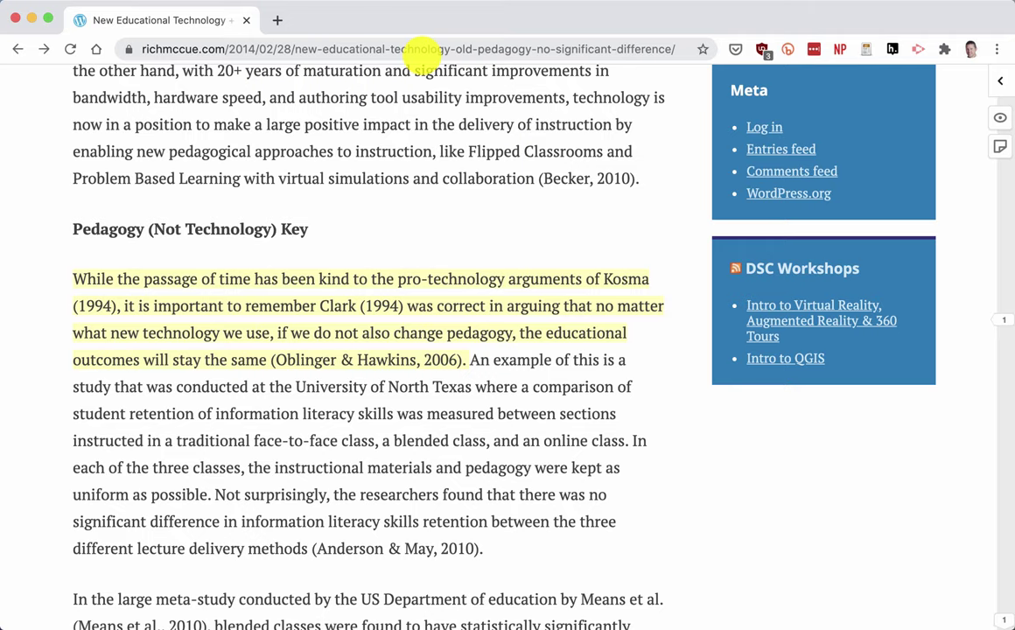